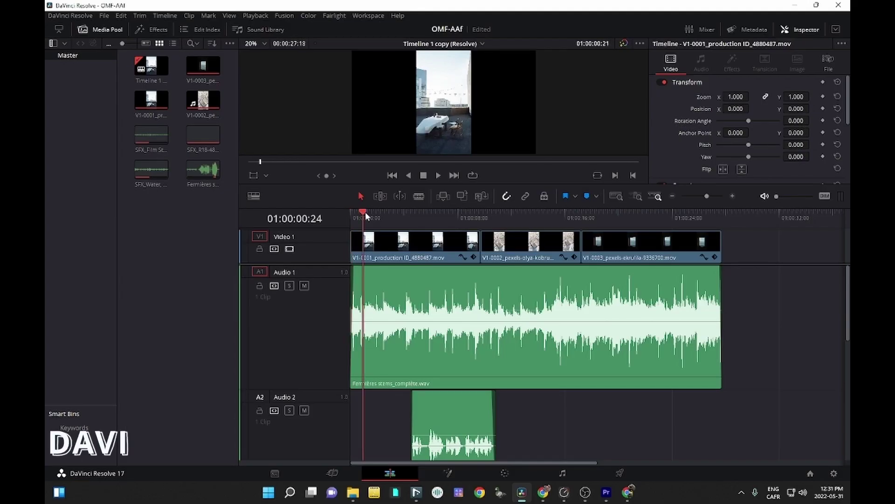
- Scrub through the Resolve timeline edit and bring up the File menu
left_click_drag(365, 212, 341, 224)
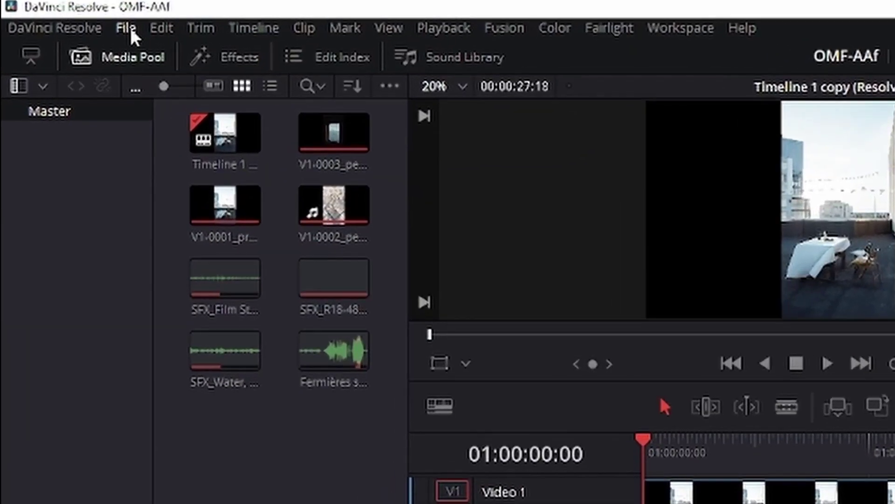
left_click(105, 16)
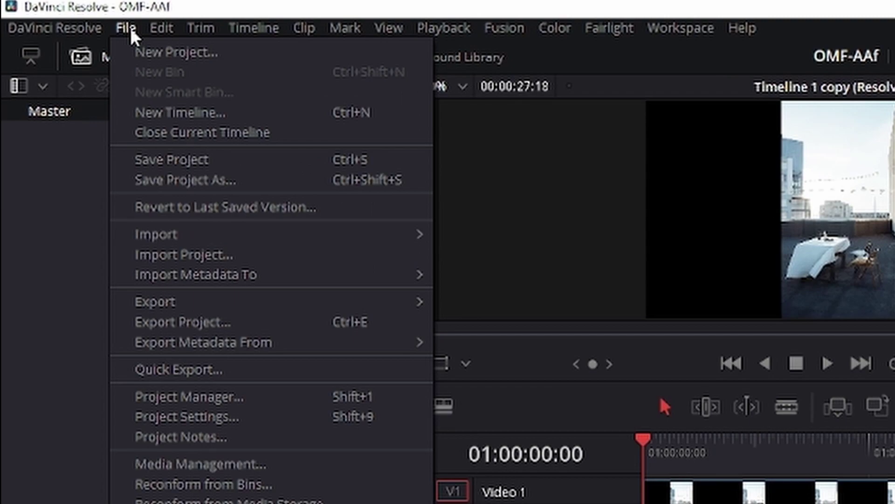
- Export the Resolve timeline as AAF Files, named 'AAF DAvinci', into the OMF VIDEO folder
mouse_move(244, 304)
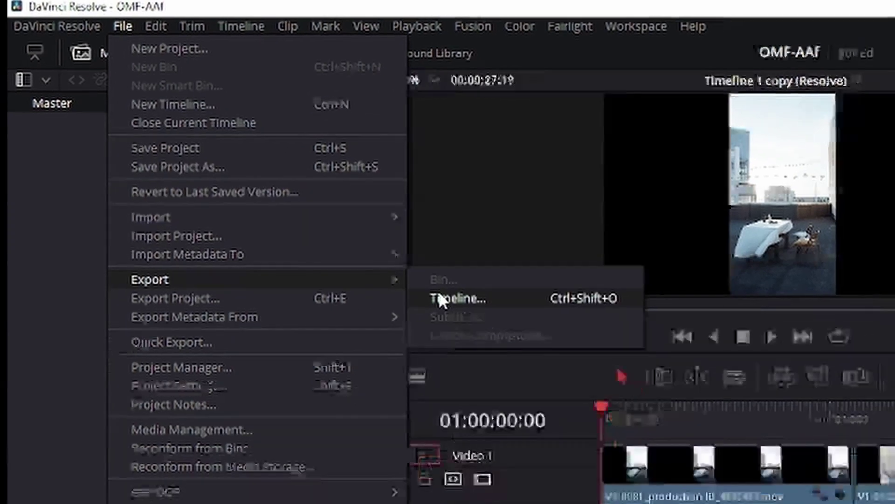
left_click(471, 321)
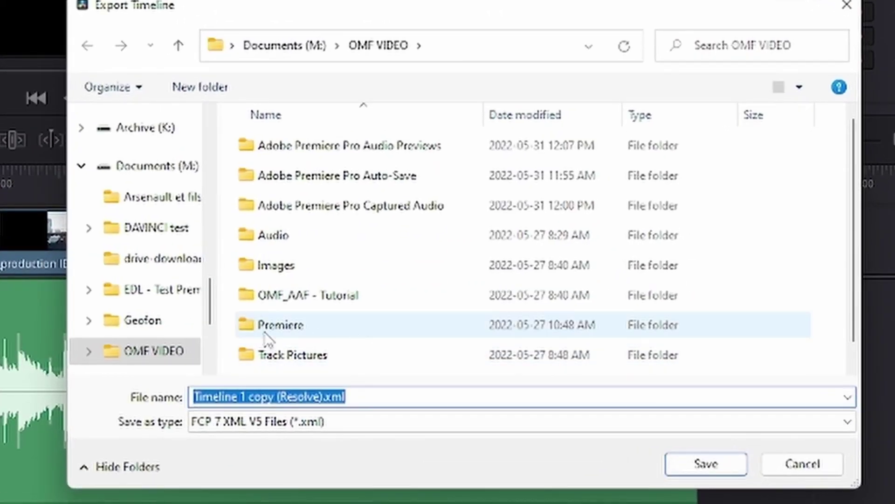
left_click(410, 422)
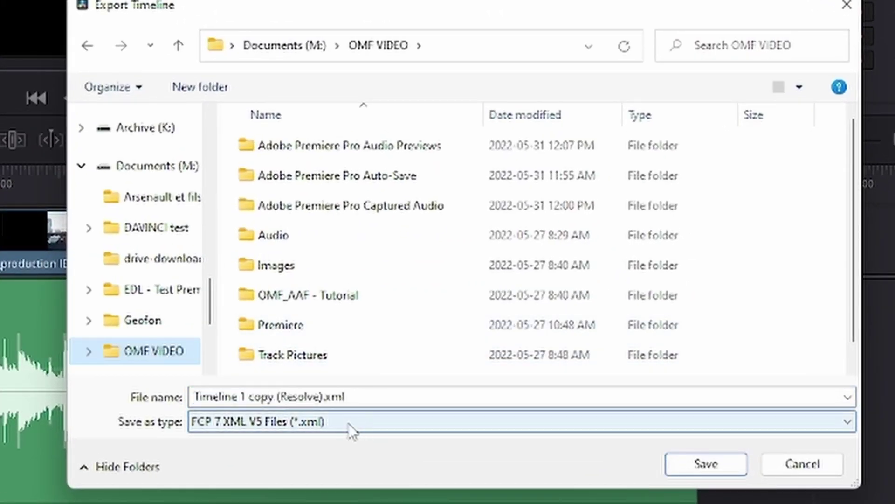
left_click(374, 424)
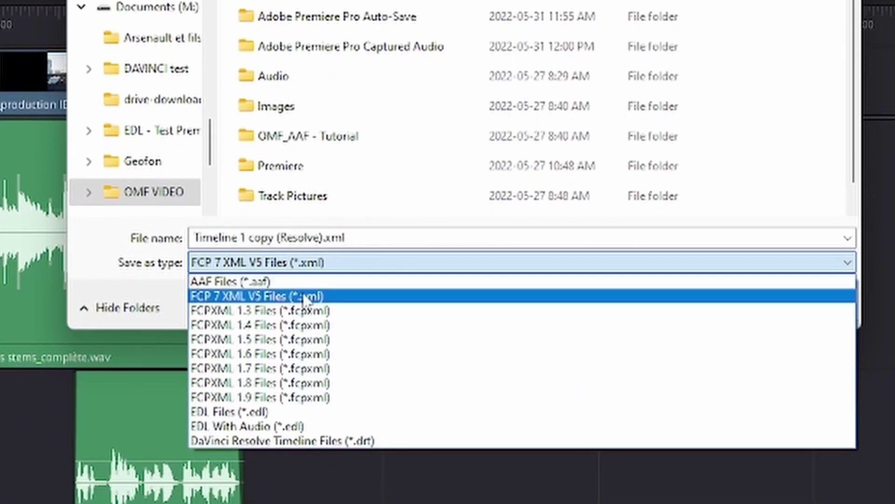
key("Up")
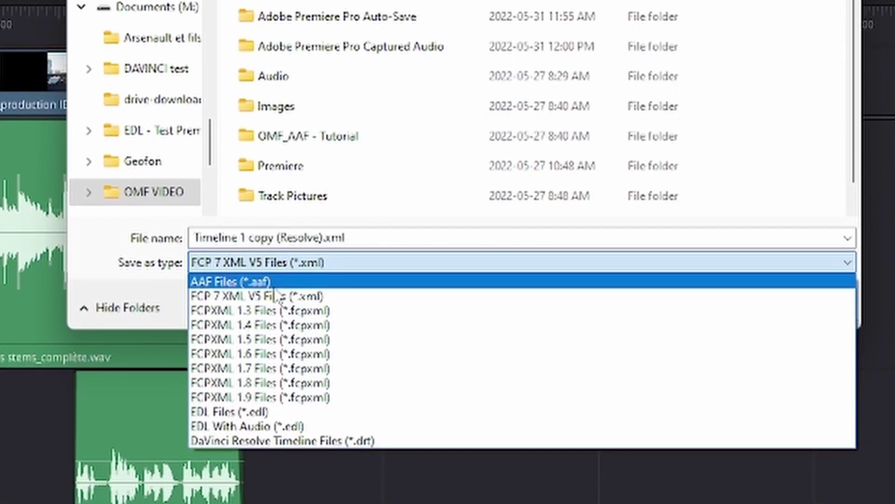
key("Return")
scroll(348, 149, "down", 2)
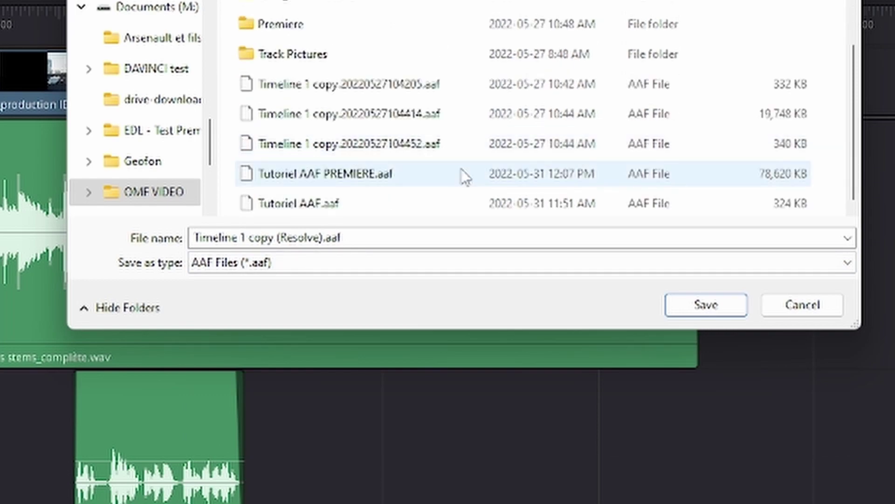
left_click(318, 233)
left_click_drag(195, 238, 316, 237)
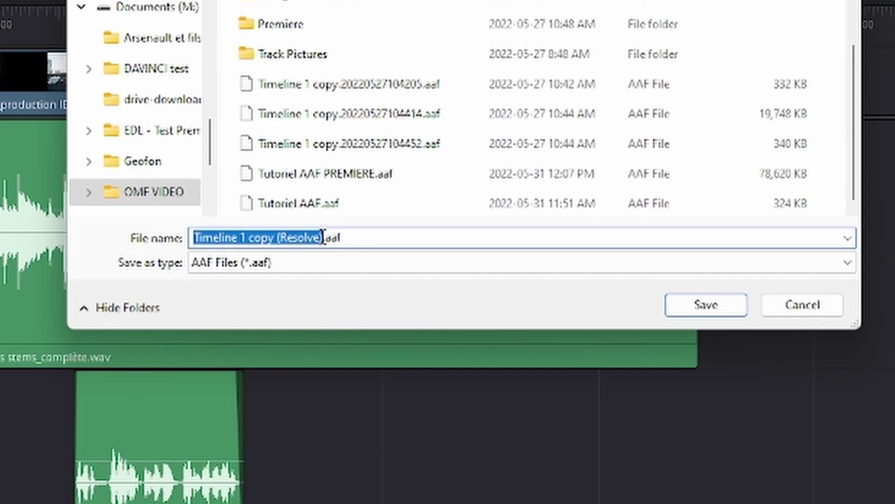
type("AA")
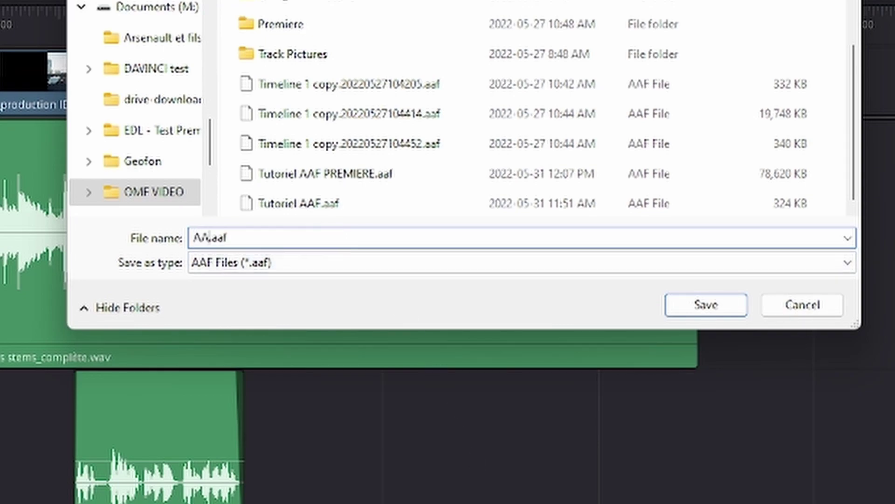
type("F DAvinci")
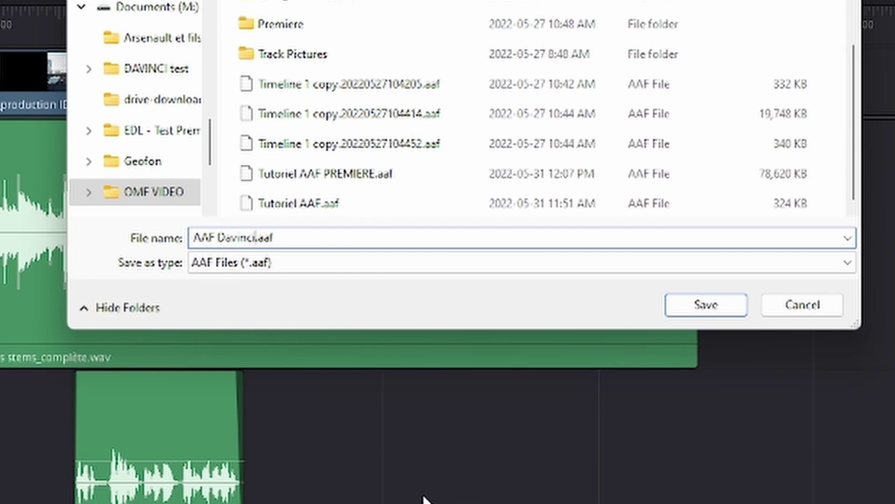
left_click(712, 303)
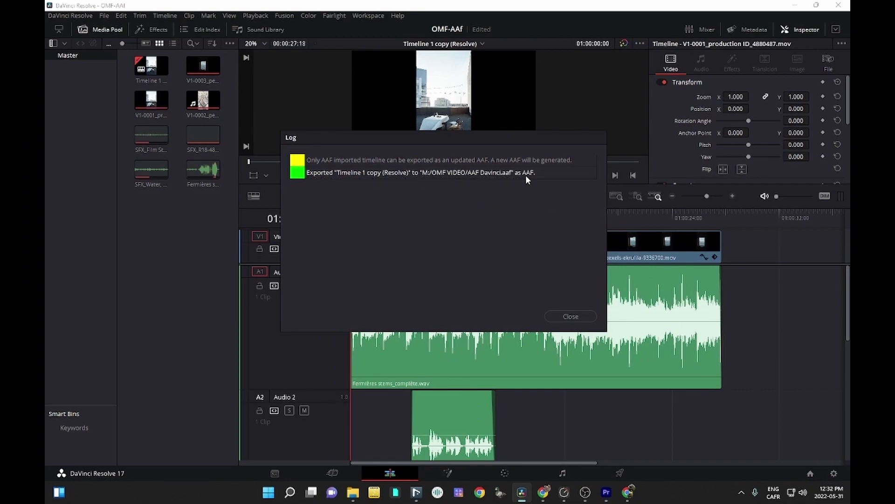
- Dismiss the Resolve export log and scrub the Timeline 1 copy (Resolve) sequence in Premiere
left_click(581, 317)
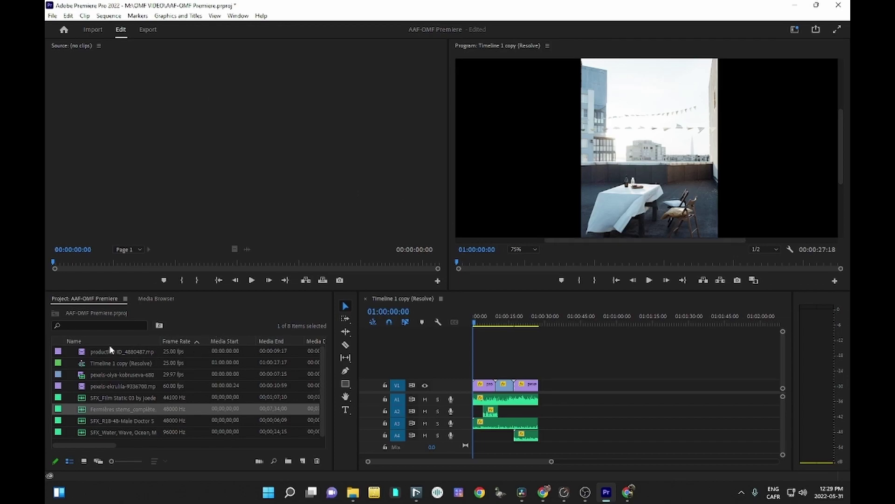
left_click(581, 437)
left_click_drag(589, 438, 616, 439)
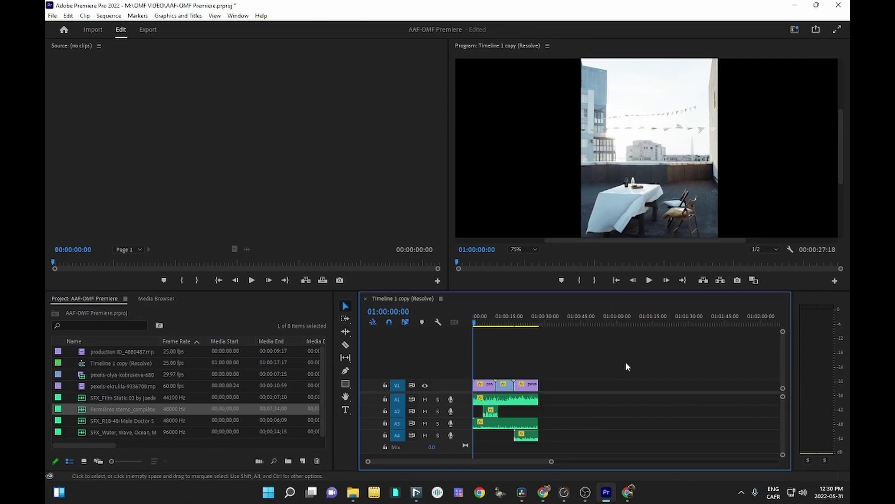
mouse_move(473, 322)
left_mouse_down()
mouse_move(540, 324)
mouse_move(473, 323)
left_mouse_up()
left_click(379, 226)
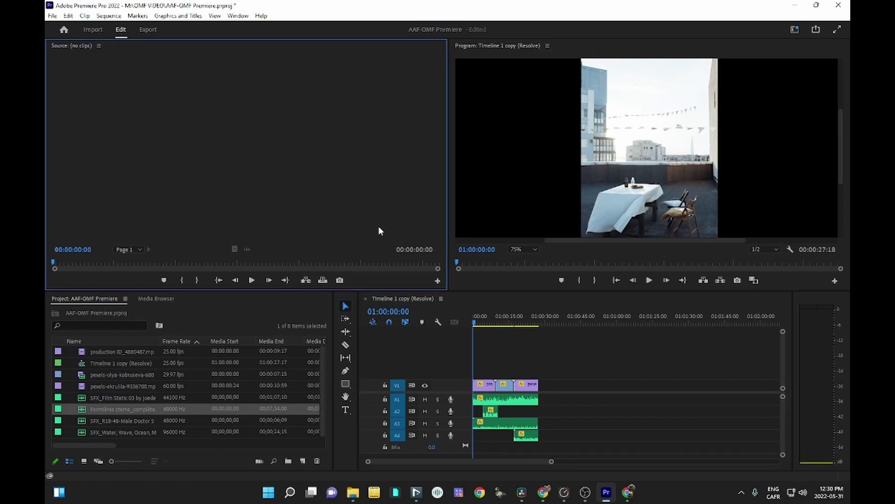
left_click(436, 356)
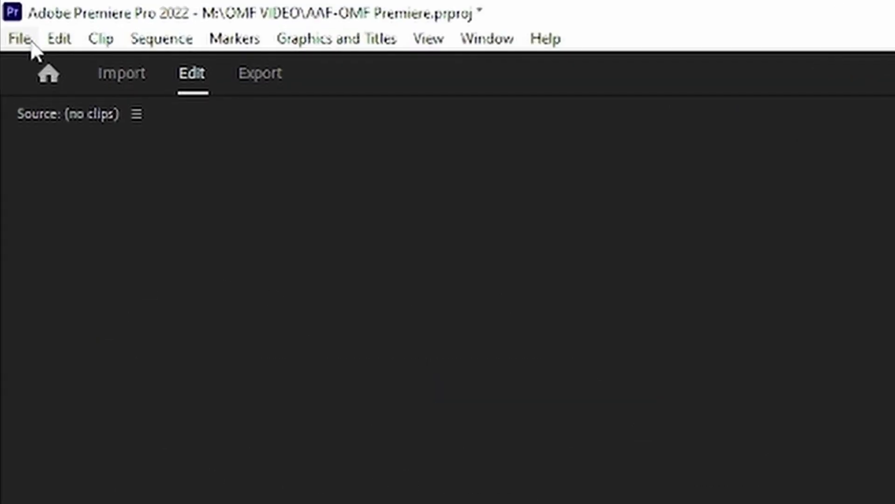
- Start an OMF export and set its title to 'OMF Premiere', correcting the mistyped capital R
left_click(55, 16)
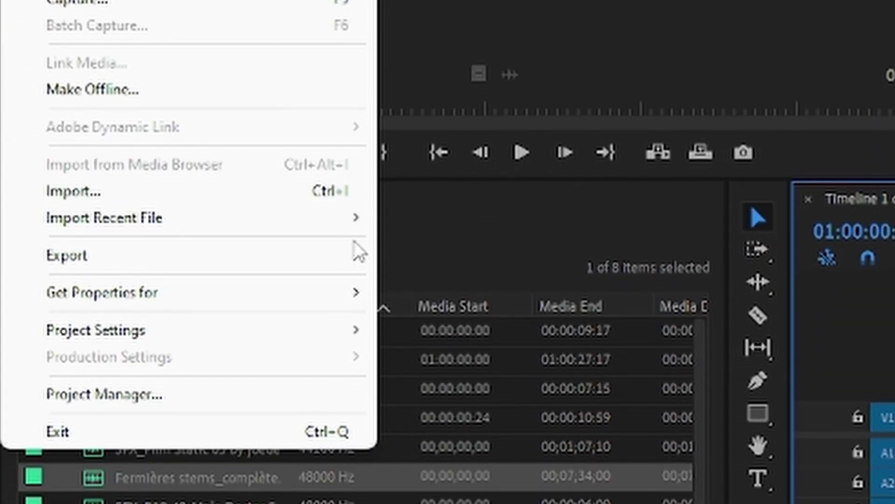
mouse_move(357, 368)
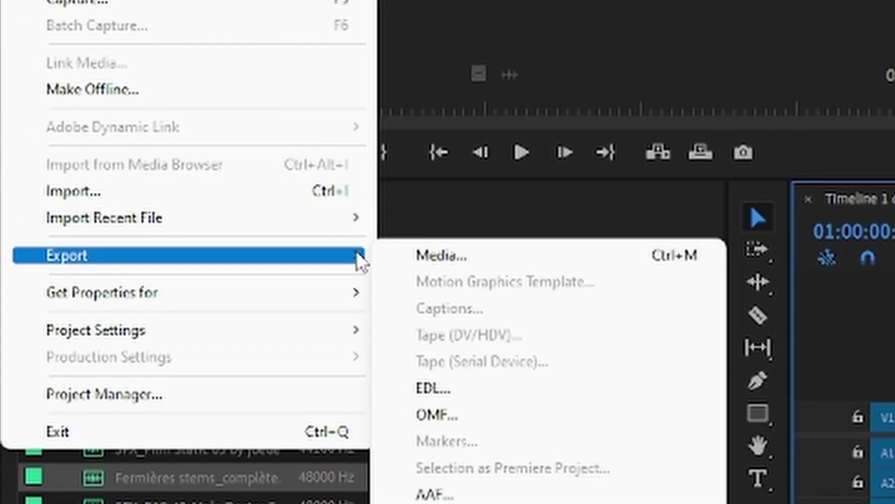
left_click(505, 410)
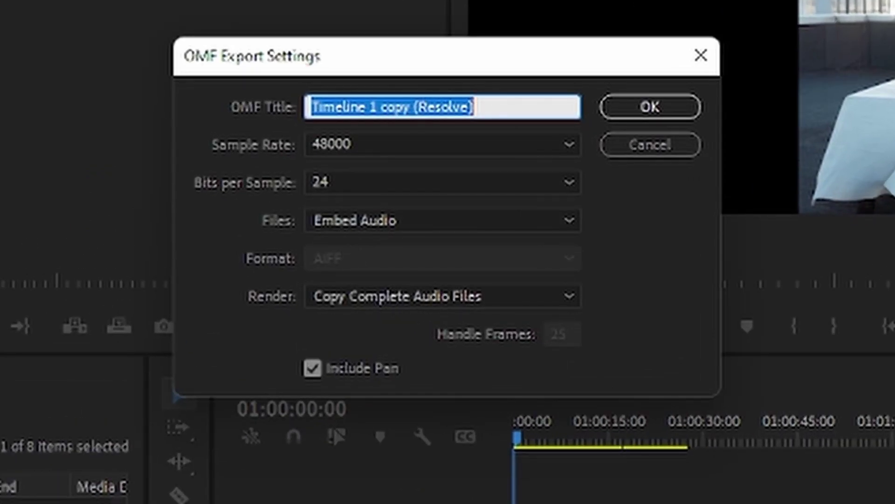
type("OMF PRemiere")
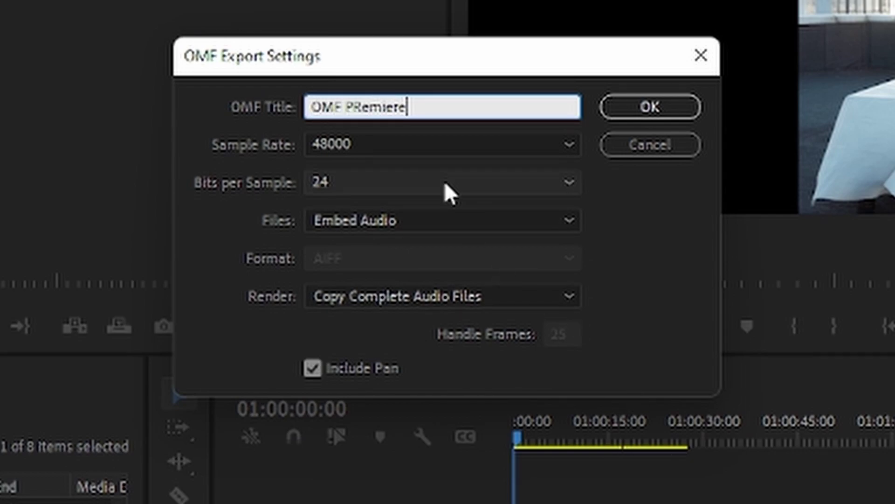
left_click(359, 107)
key("BackSpace")
type("r")
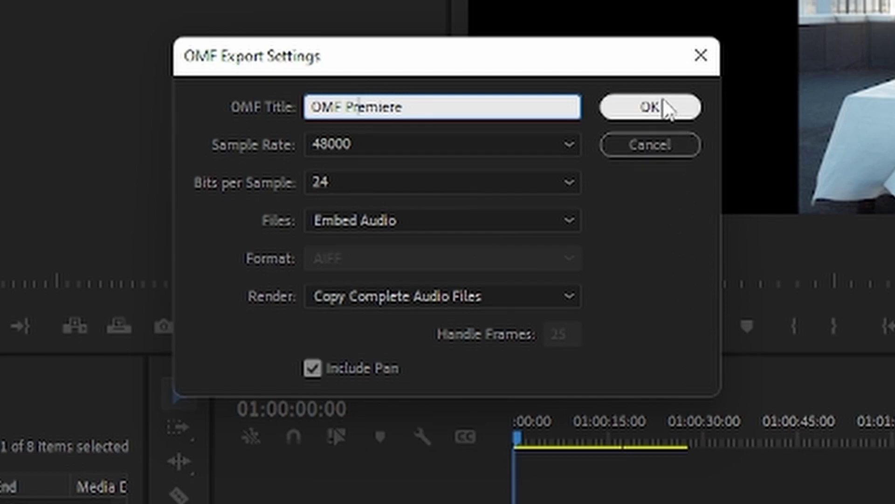
- Confirm the OMF settings and replace the existing OMF Premiere.omf in OMF VIDEO
left_click(653, 107)
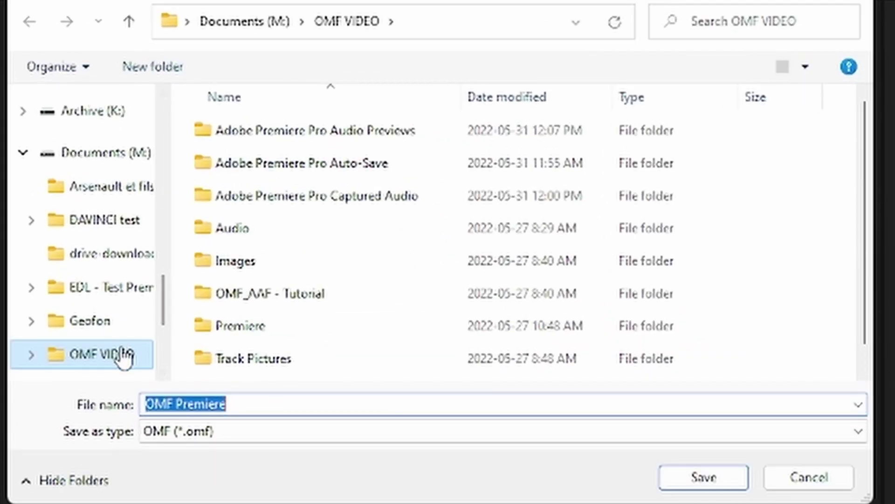
scroll(340, 258, "down", 2)
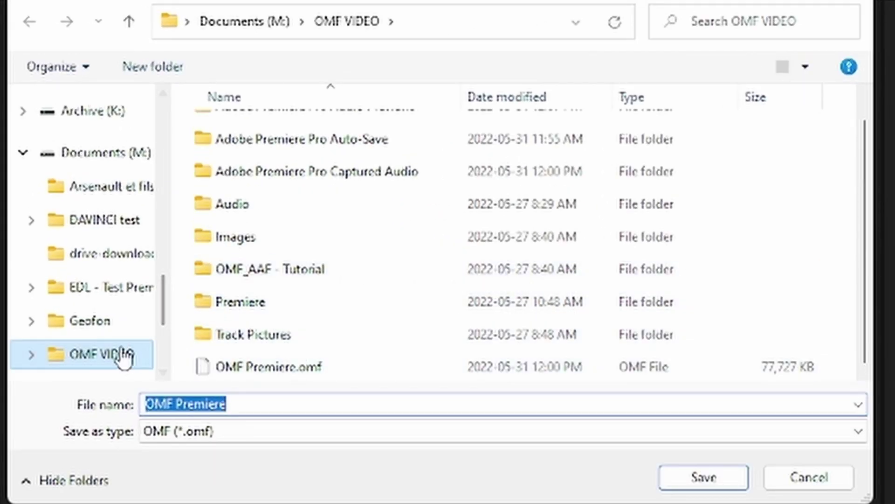
left_click(249, 373)
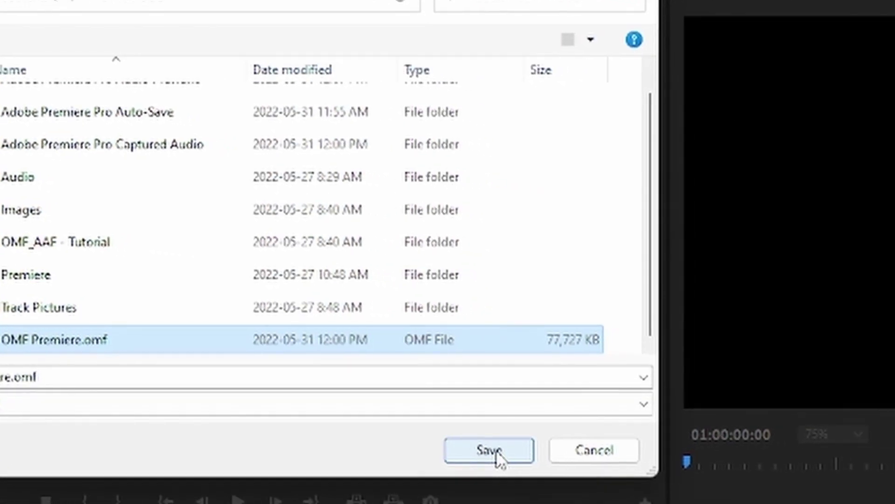
left_click(705, 477)
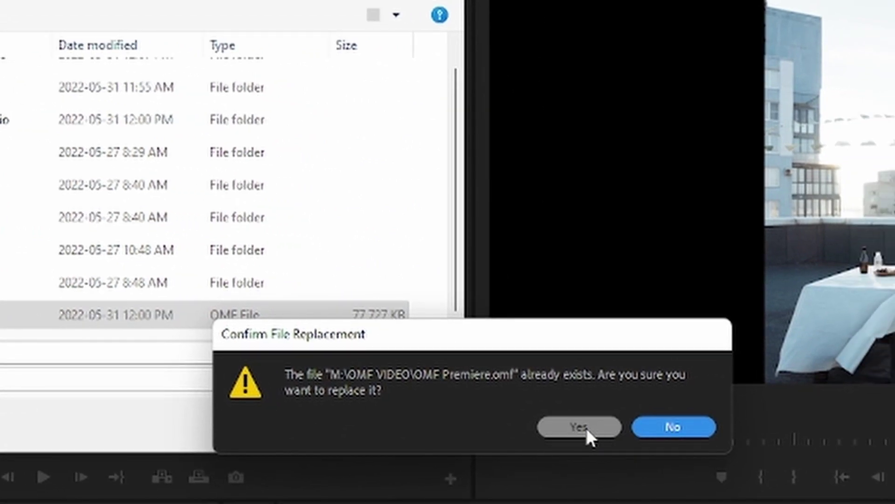
left_click(586, 428)
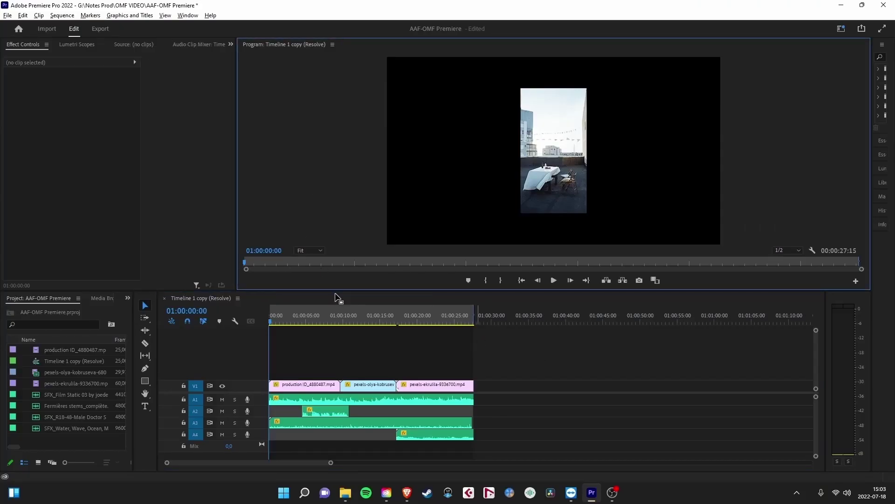
- Select all clips in the timeline and choose the AAF export
left_click_drag(518, 446, 269, 362)
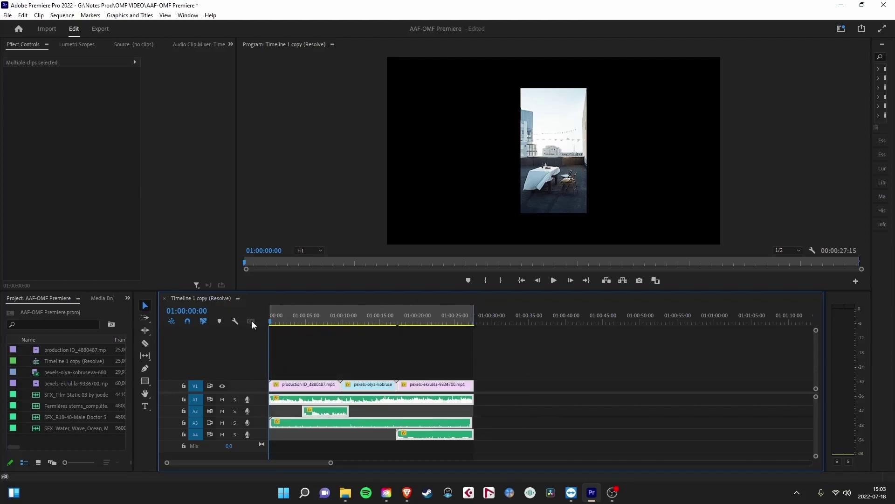
left_click(7, 16)
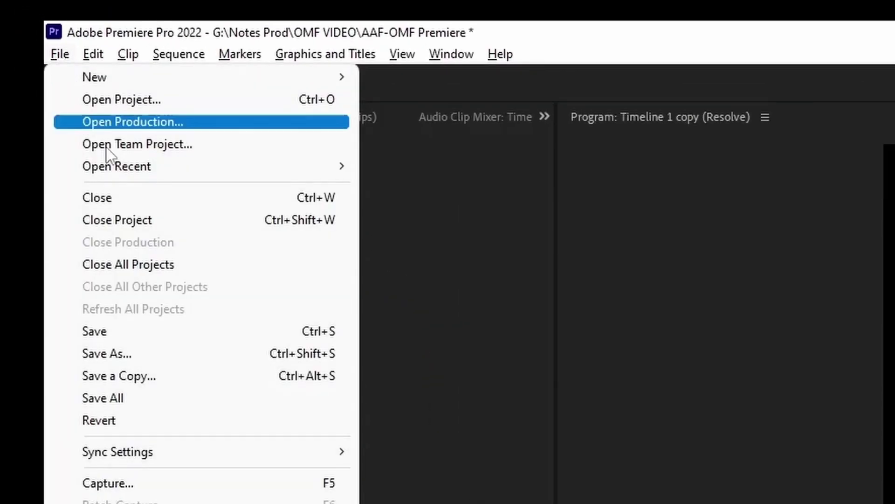
mouse_move(332, 280)
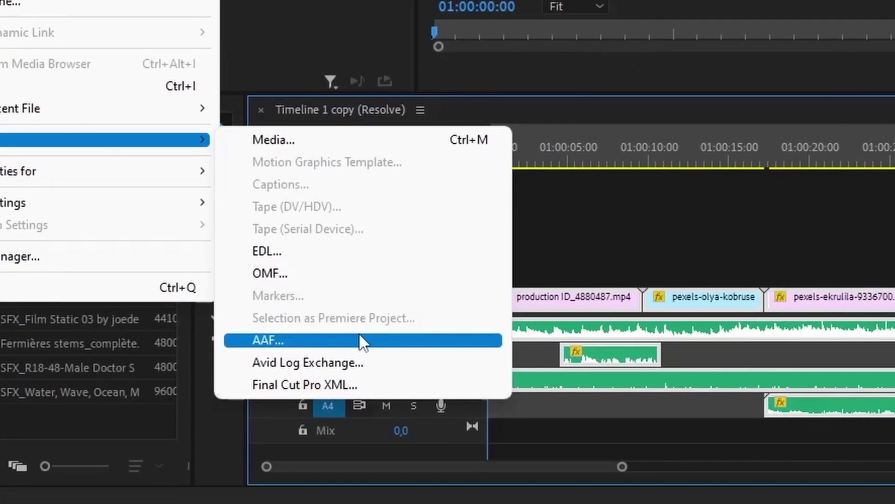
left_click(359, 334)
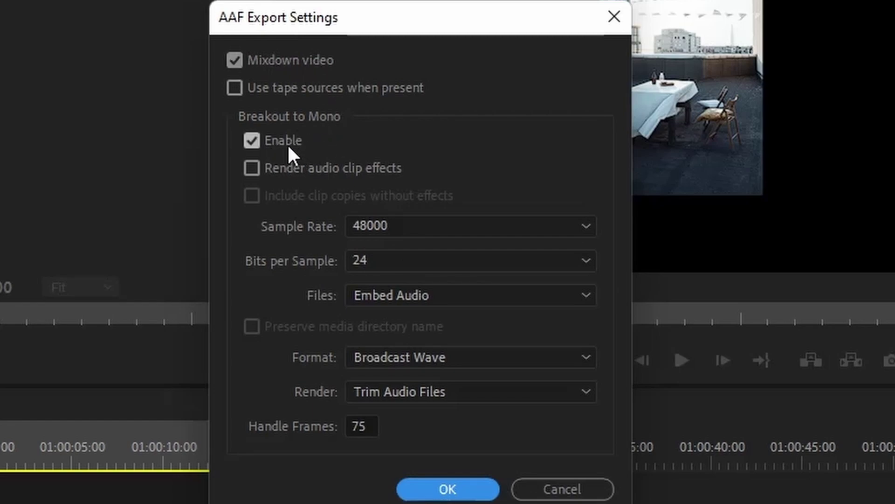
- Keep 48000 Hz, 24-bit, embedded Broadcast Wave audio with trimmed audio files
left_click(442, 225)
left_click(432, 247)
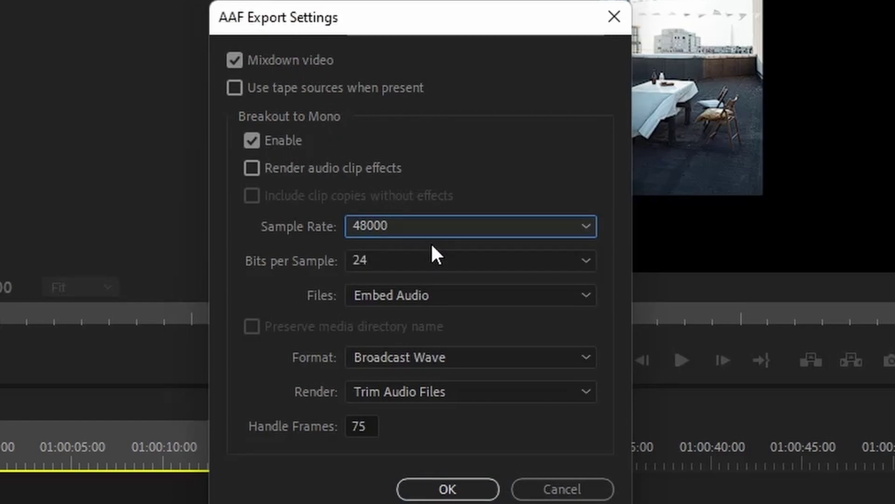
left_click(434, 259)
left_click(423, 304)
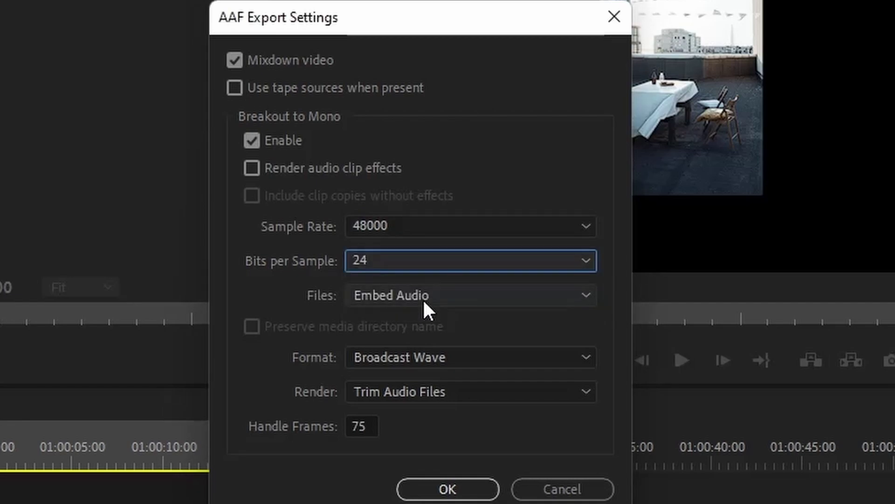
left_click(423, 299)
left_click(484, 319)
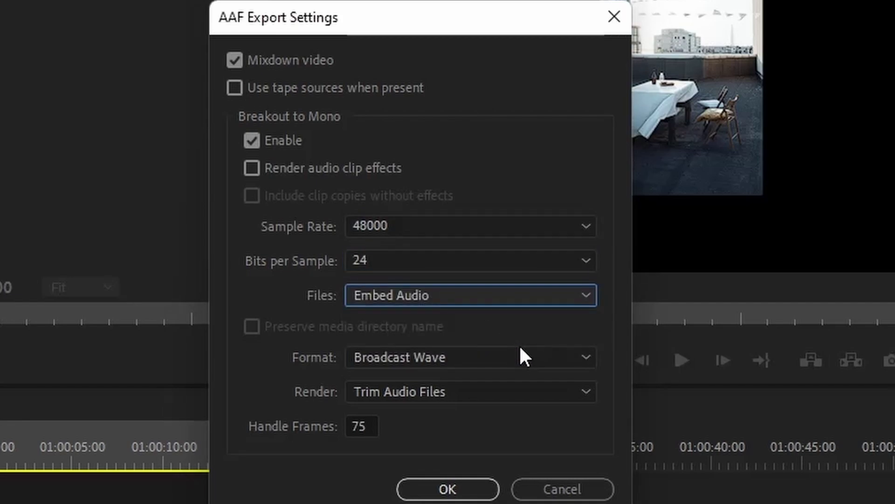
left_click(522, 354)
left_click(513, 404)
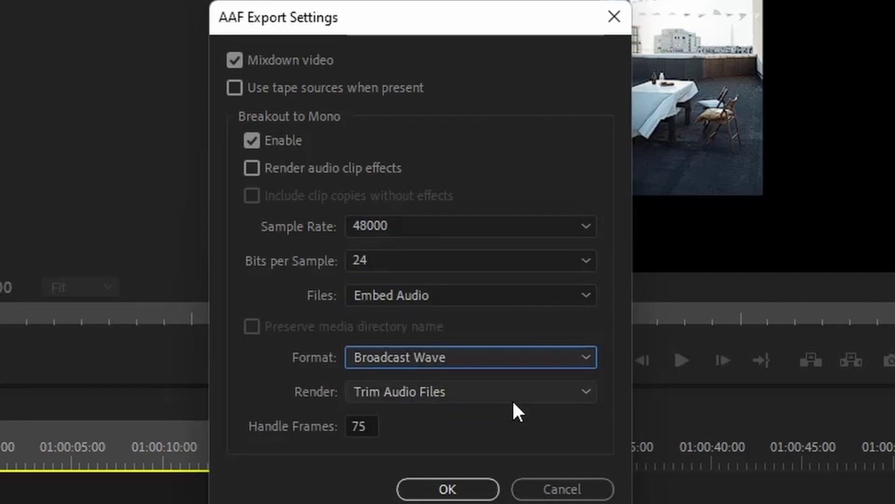
left_click(529, 390)
left_click(512, 439)
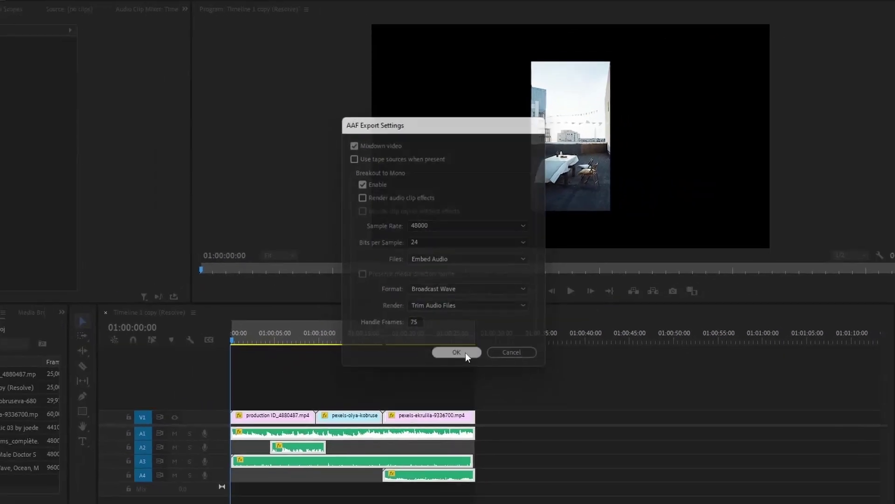
- Accept the AAF settings and save the file as 'AAF' to start the mixdown
left_click(466, 408)
type("AAF PREMIERE")
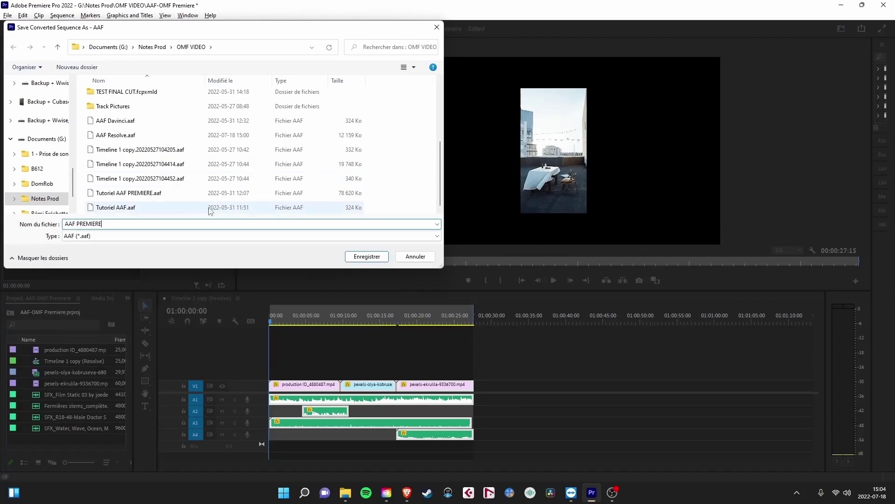
left_click(373, 258)
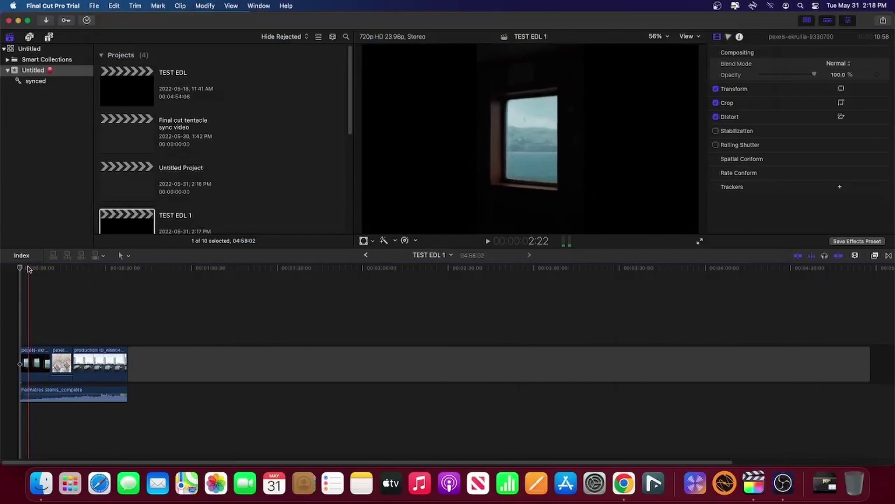
- Toggle skimming off and on, then start the XML export into the OMF VIDEO folder
key("s")
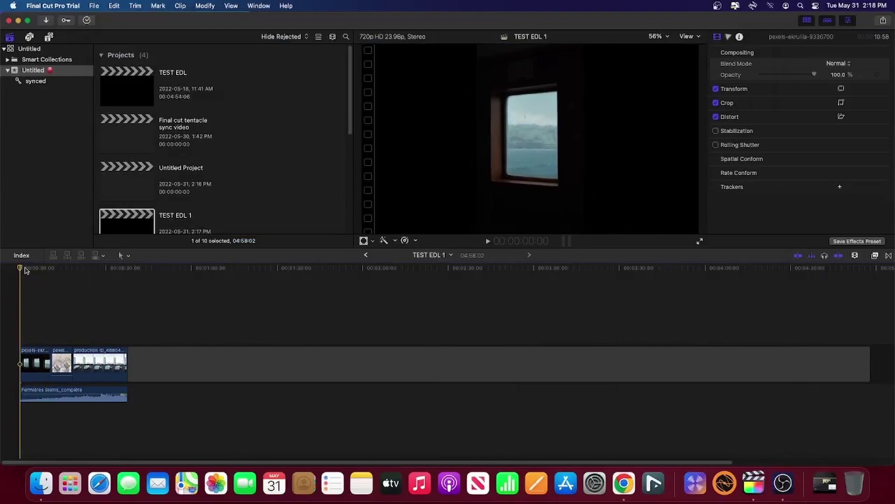
key("s")
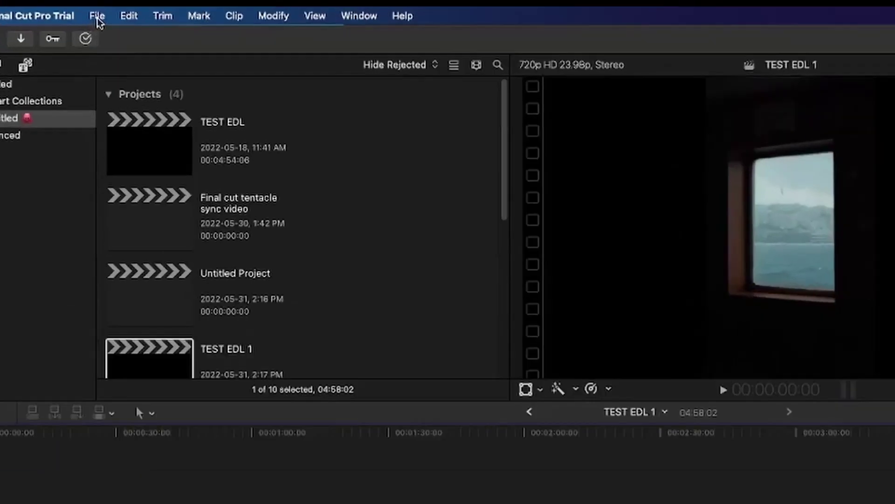
left_click(97, 16)
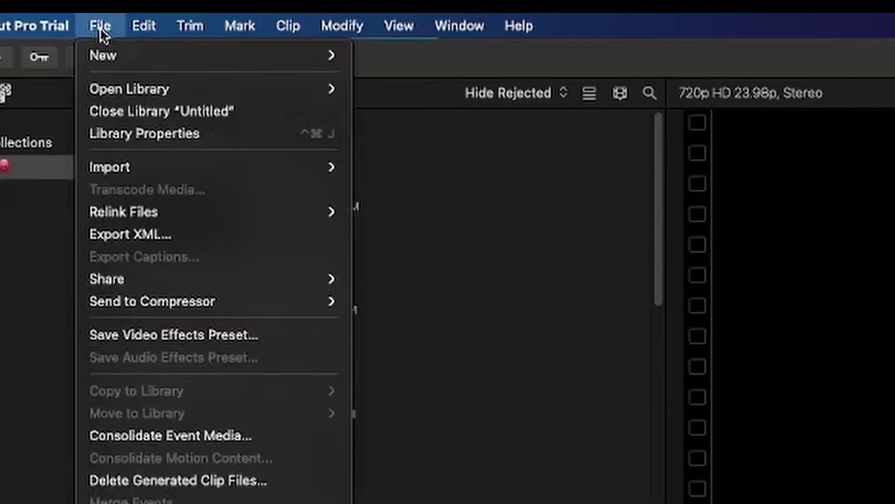
left_click(195, 233)
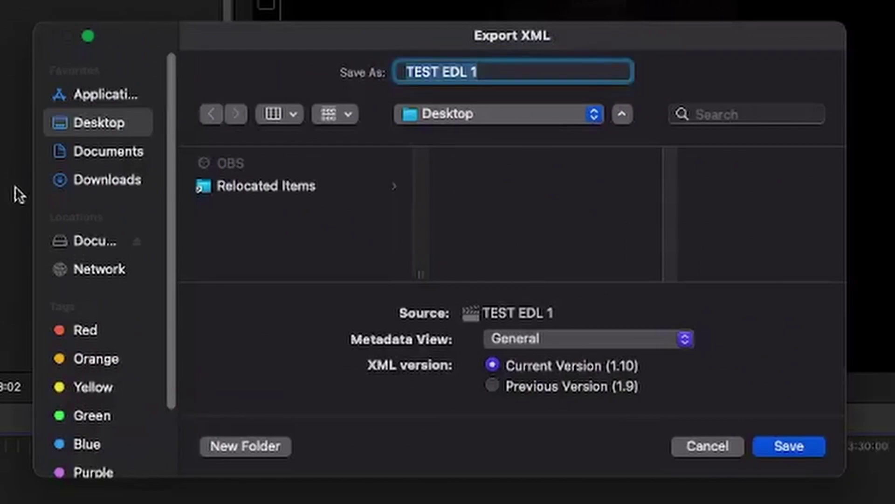
left_click(106, 243)
scroll(325, 238, "down", 5)
left_click(292, 196)
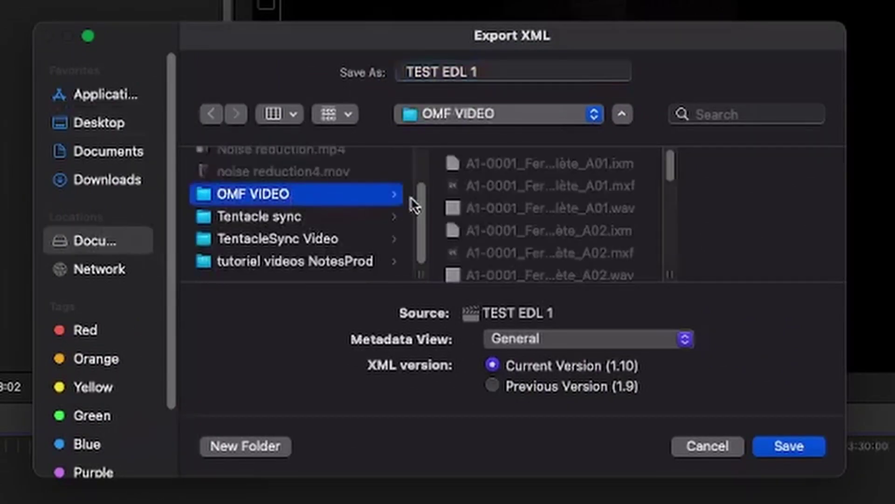
- Name the XML export 'TEST FINAL CUT' and save it
left_click(507, 75)
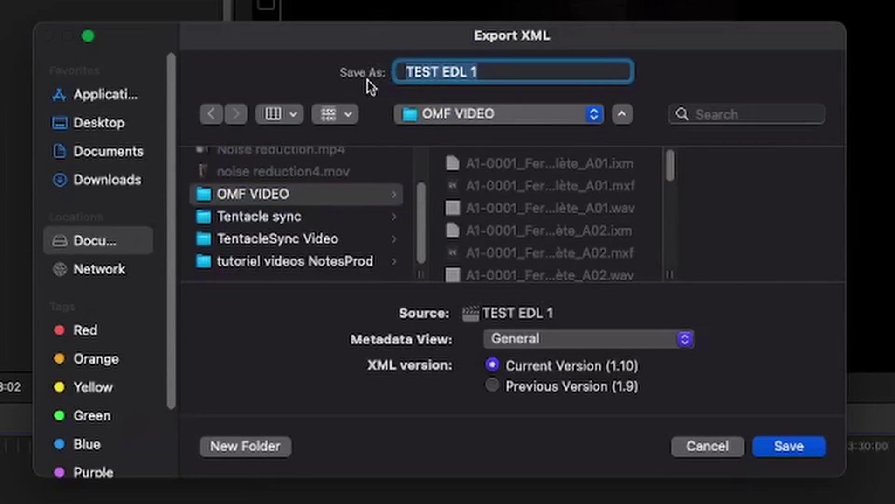
type("XML")
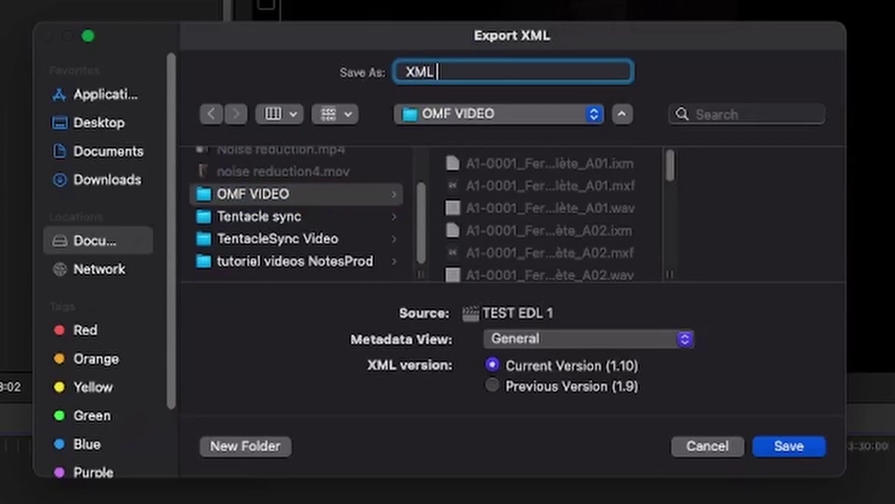
key("BackSpace")
key("BackSpace")
key("BackSpace")
type("TEST FINAL CUT")
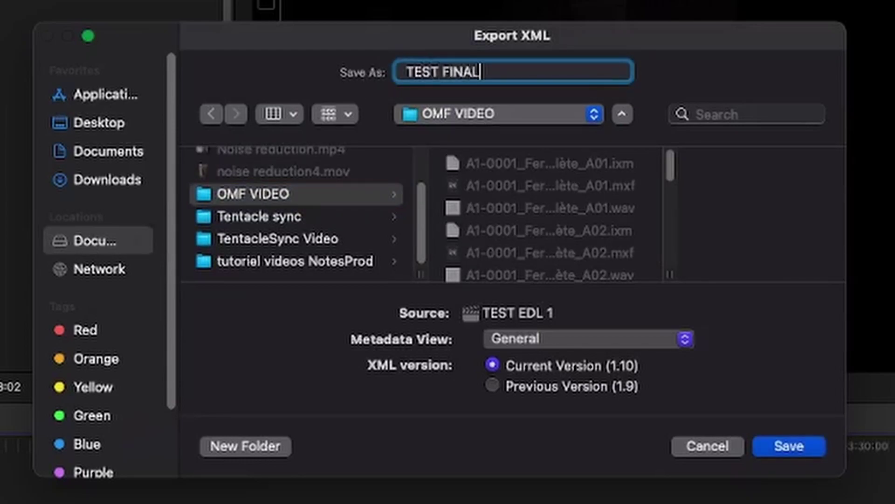
left_click(789, 446)
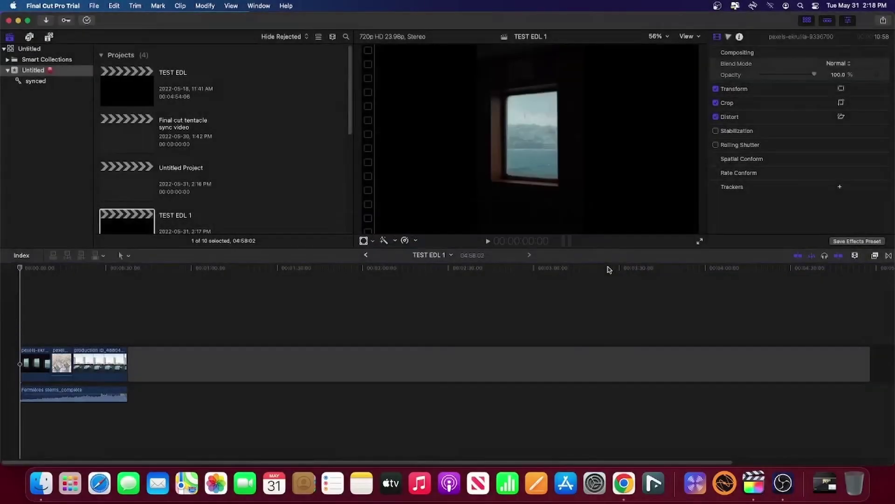